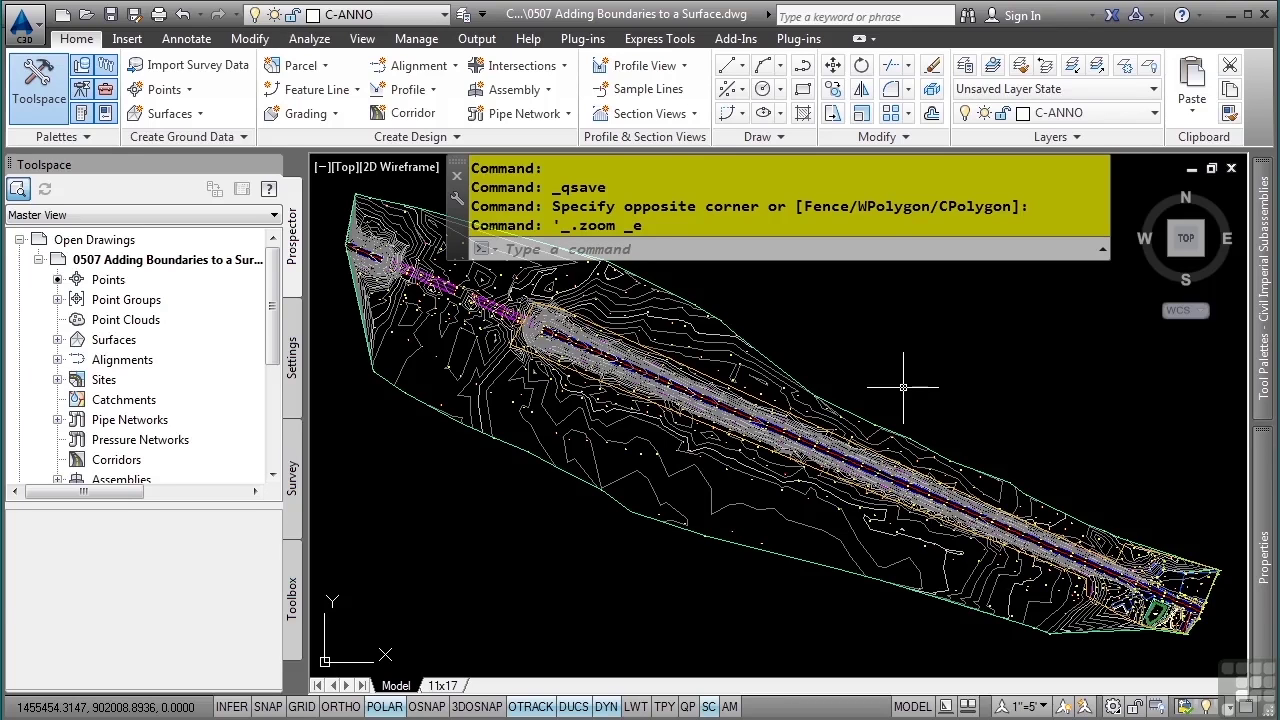
Zoom to the building and expand Surfaces > EG > Definition to bring up the Boundaries options.
{"action": "scroll", "coordinate": [570, 340], "scroll_direction": "up", "scroll_amount": 5}
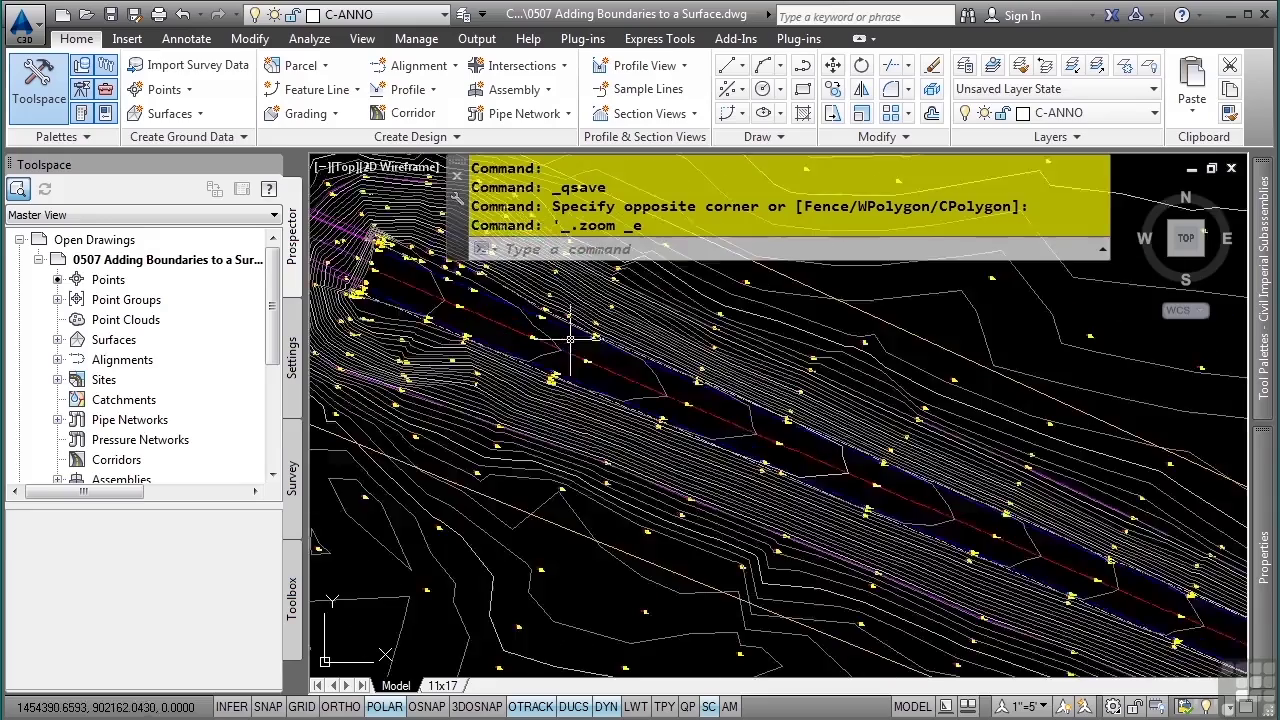
{"action": "scroll", "coordinate": [570, 340], "scroll_direction": "up", "scroll_amount": 5}
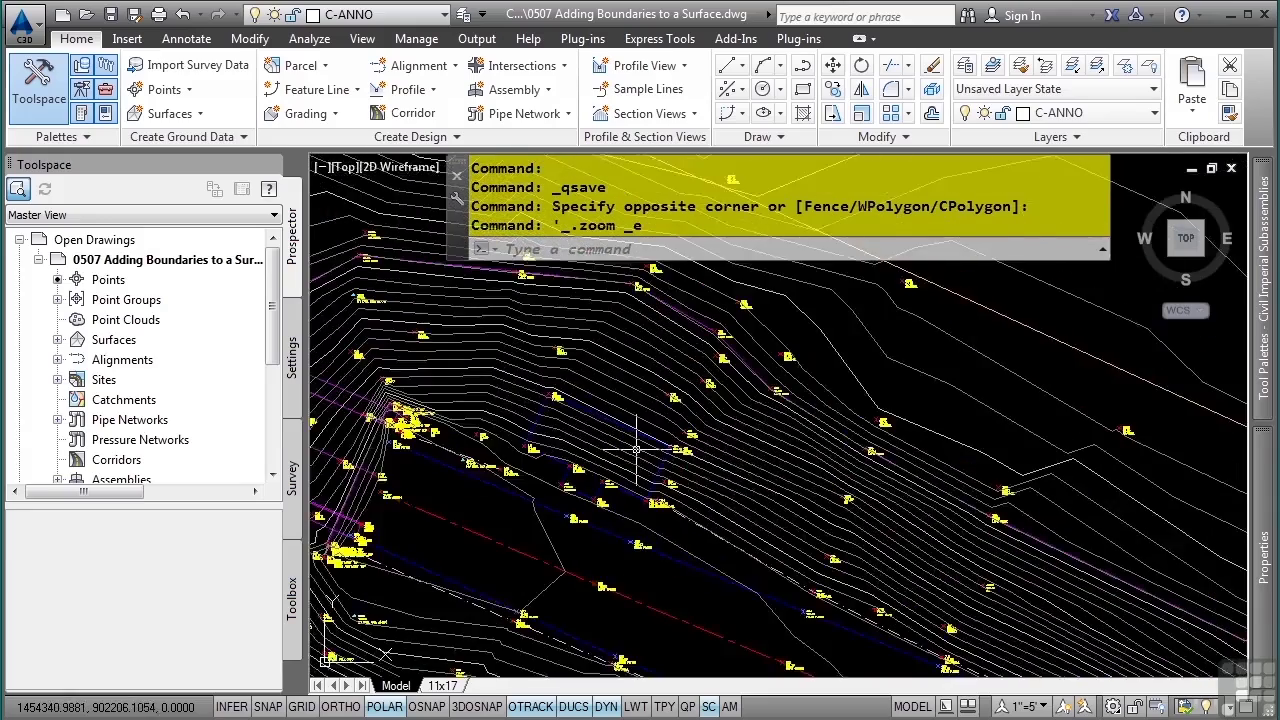
{"action": "scroll", "coordinate": [636, 450], "scroll_direction": "up", "scroll_amount": 5}
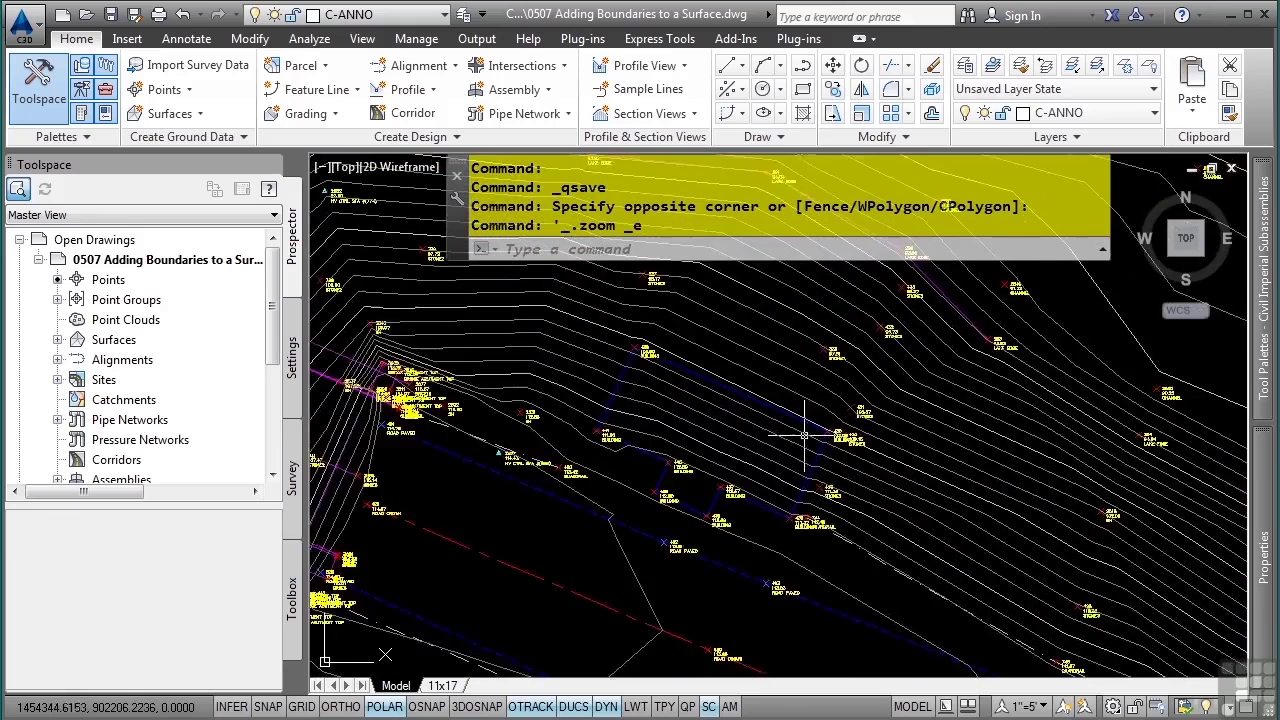
{"action": "scroll", "coordinate": [804, 435], "scroll_direction": "up", "scroll_amount": 3}
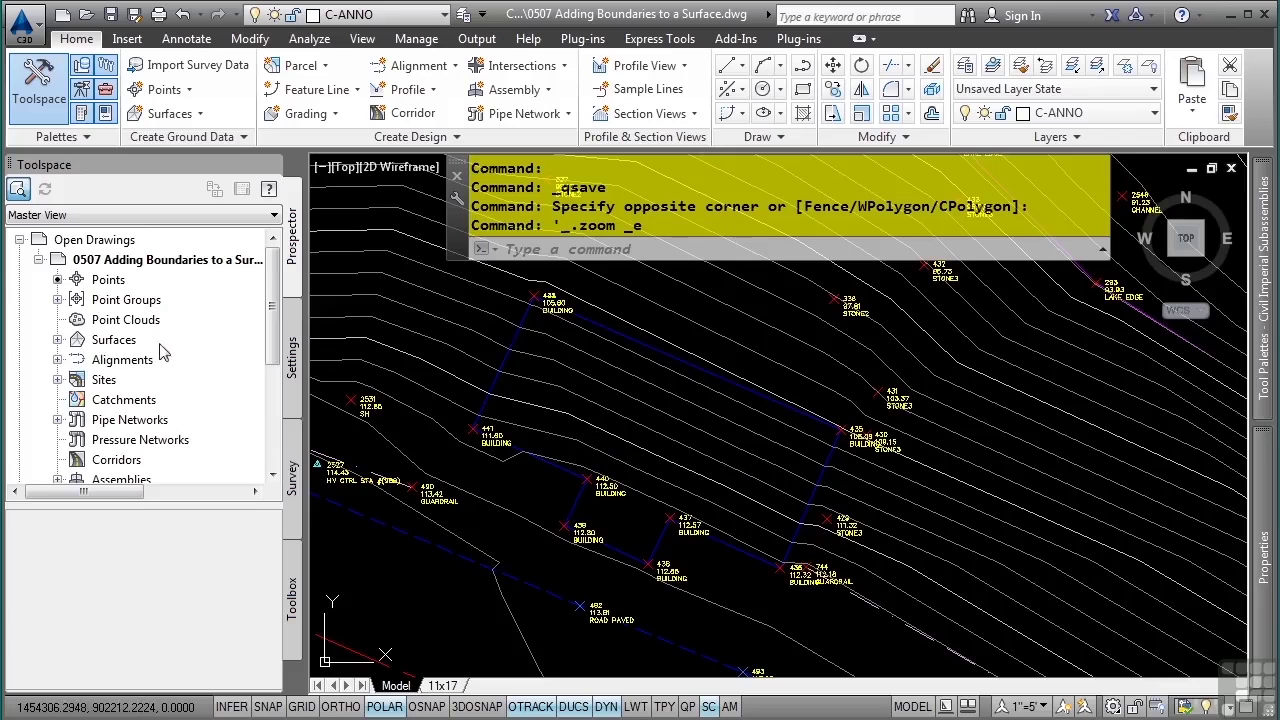
{"action": "left_click", "coordinate": [58, 340]}
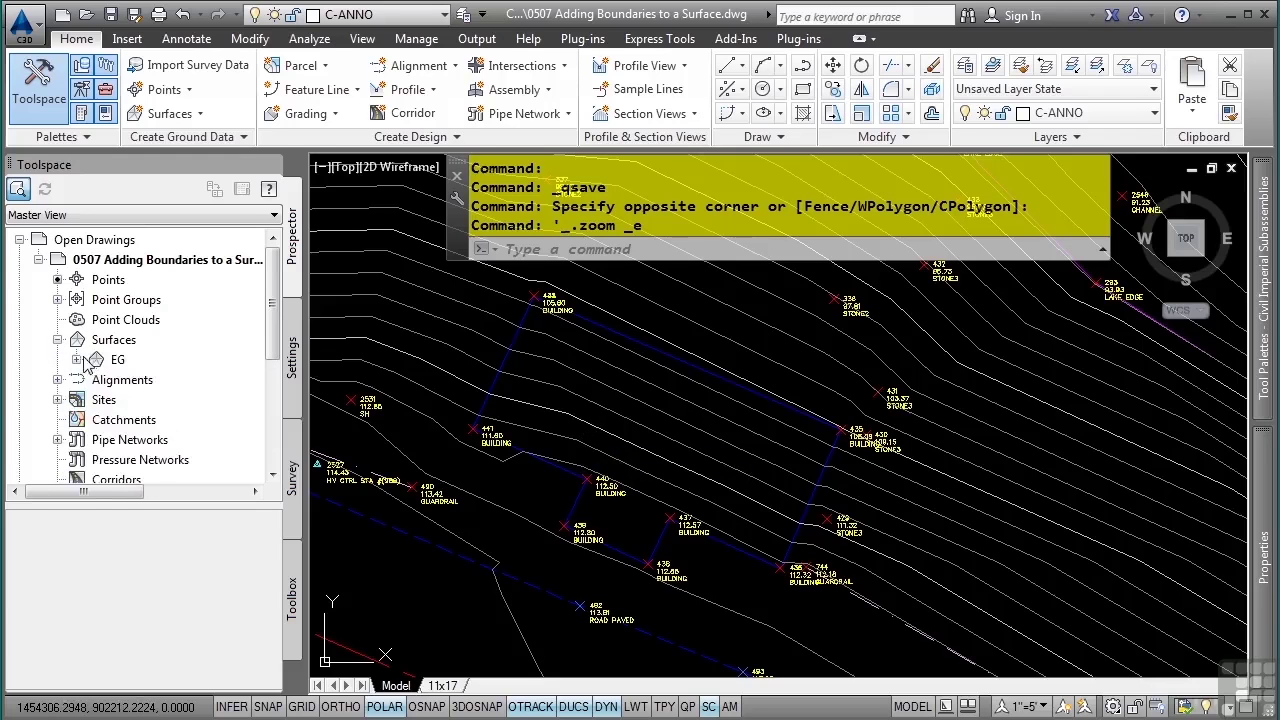
{"action": "left_click", "coordinate": [77, 359]}
{"action": "left_click", "coordinate": [95, 420]}
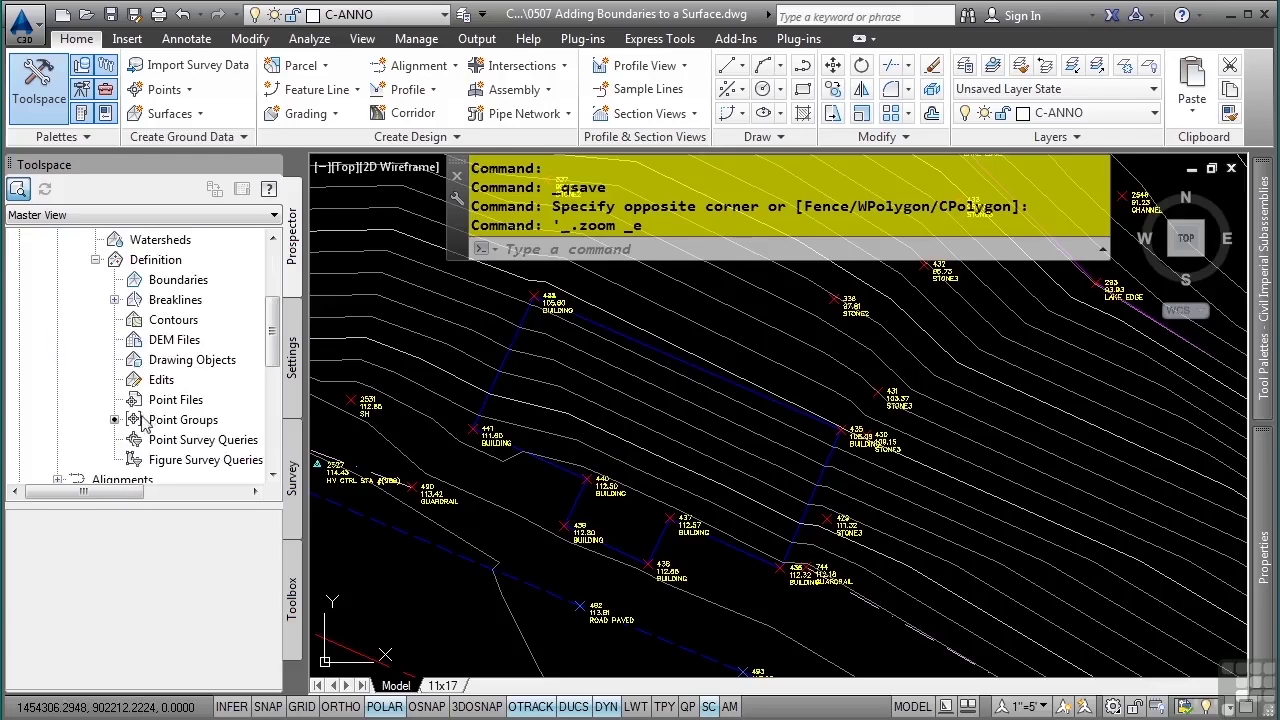
{"action": "right_click", "coordinate": [172, 288]}
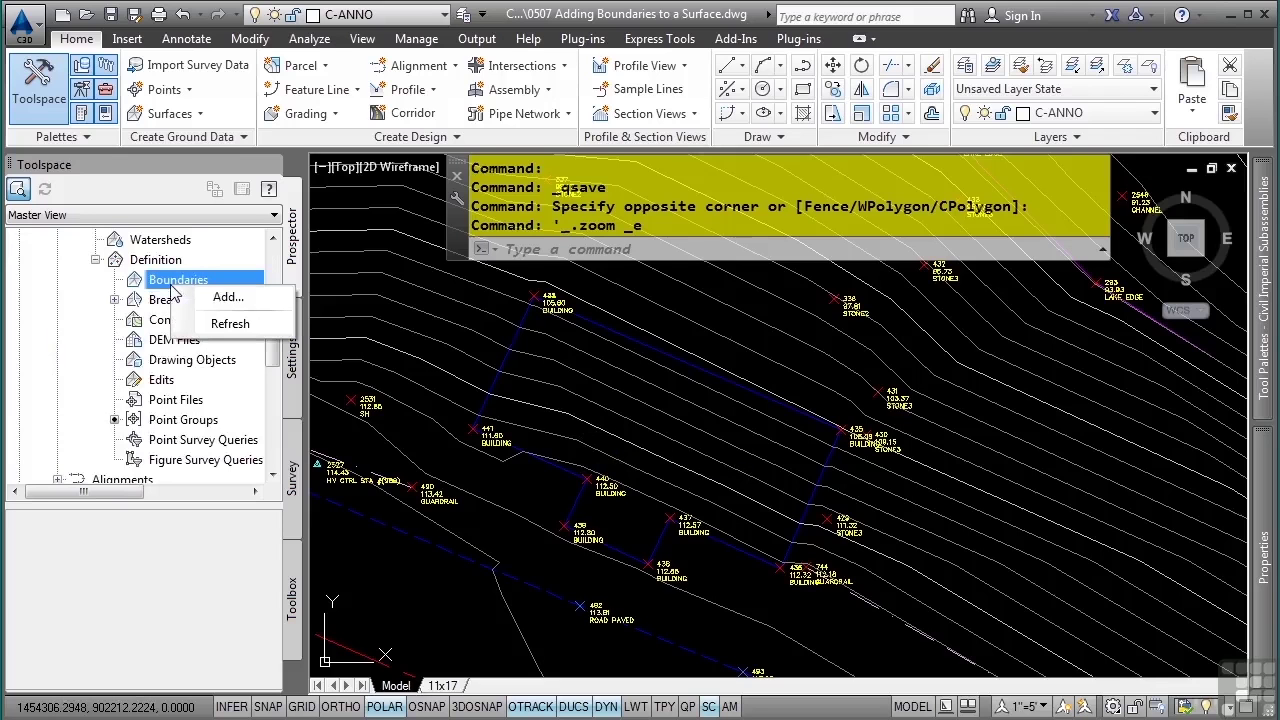
Add a Hide boundary named 'Building' with non-destructive breakline on and 1.00' mid-ordinate distance.
{"action": "left_click", "coordinate": [226, 297]}
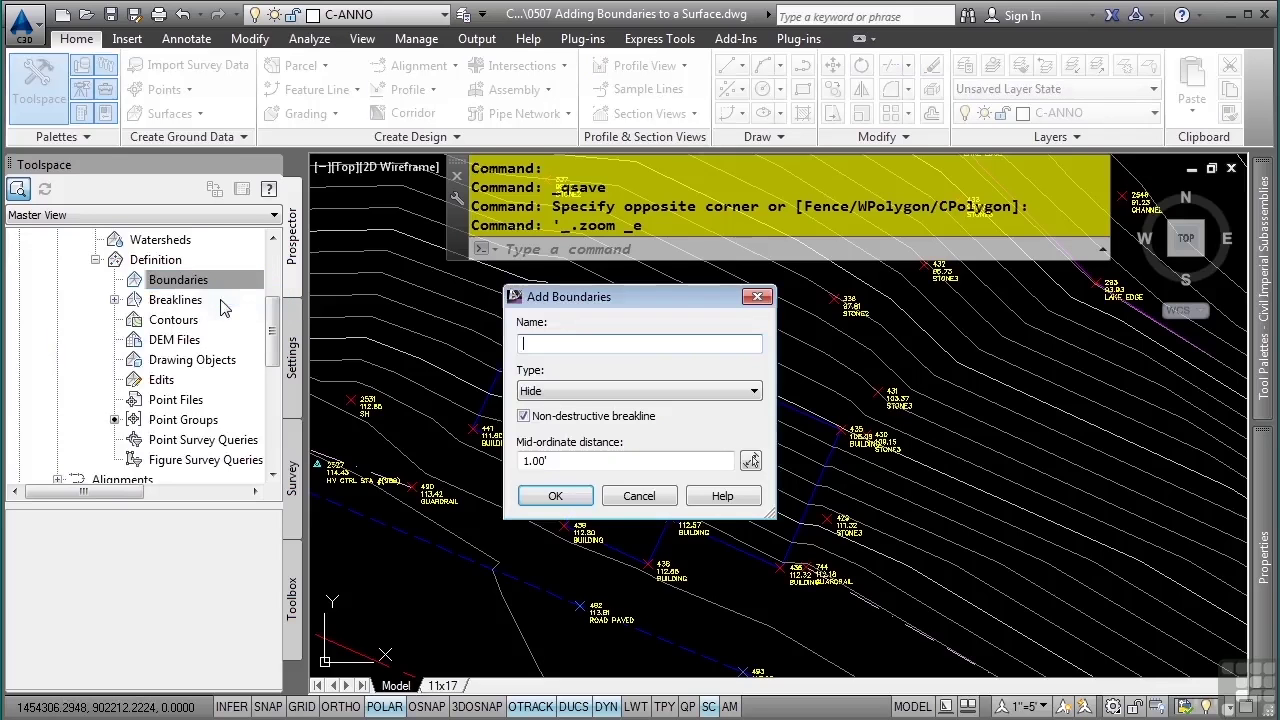
{"action": "type", "text": "Building"}
{"action": "left_click", "coordinate": [738, 395]}
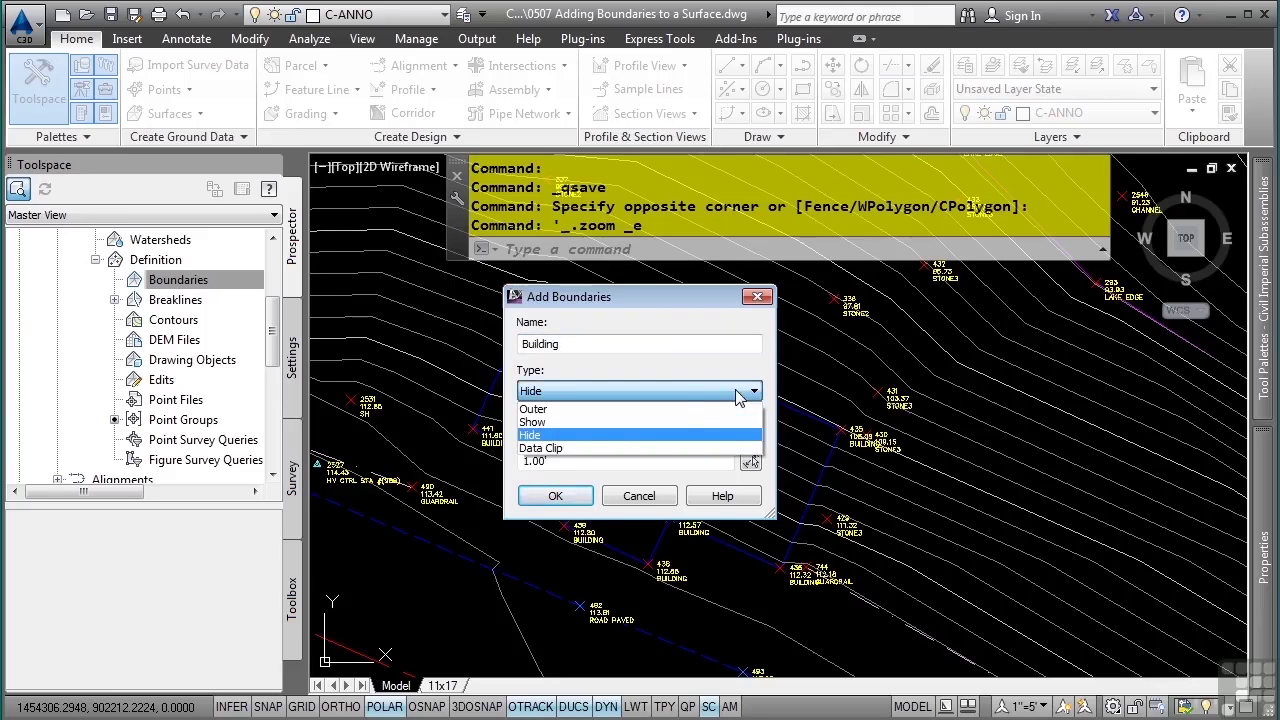
{"action": "left_click", "coordinate": [600, 435]}
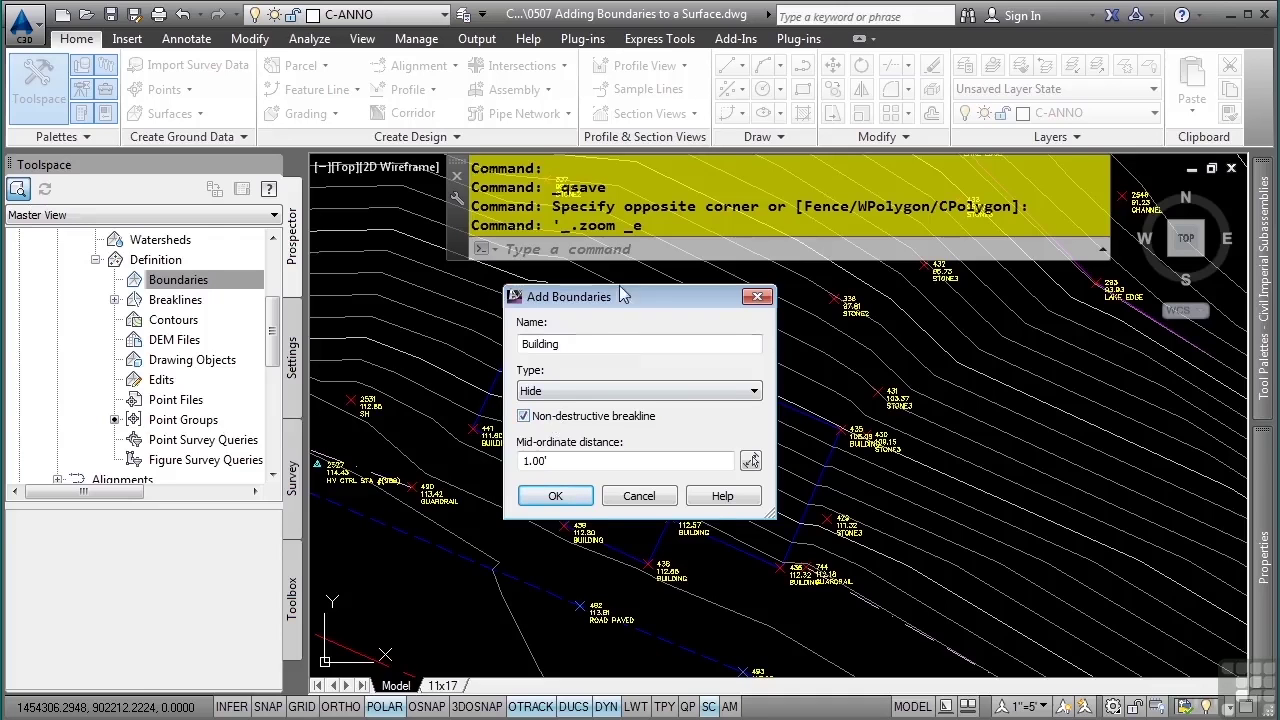
{"action": "left_click_drag", "start_coordinate": [650, 297], "coordinate": [979, 202]}
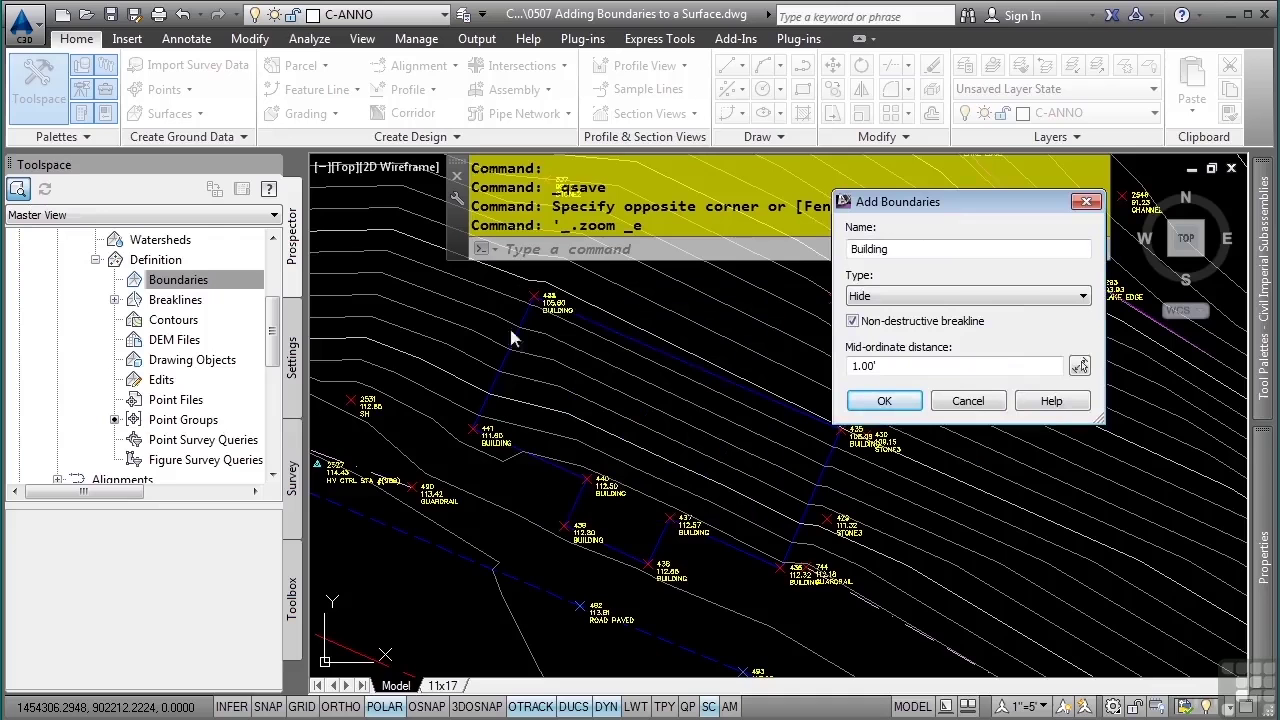
{"action": "left_click", "coordinate": [927, 324]}
{"action": "left_click", "coordinate": [926, 331]}
{"action": "double_click", "coordinate": [898, 366]}
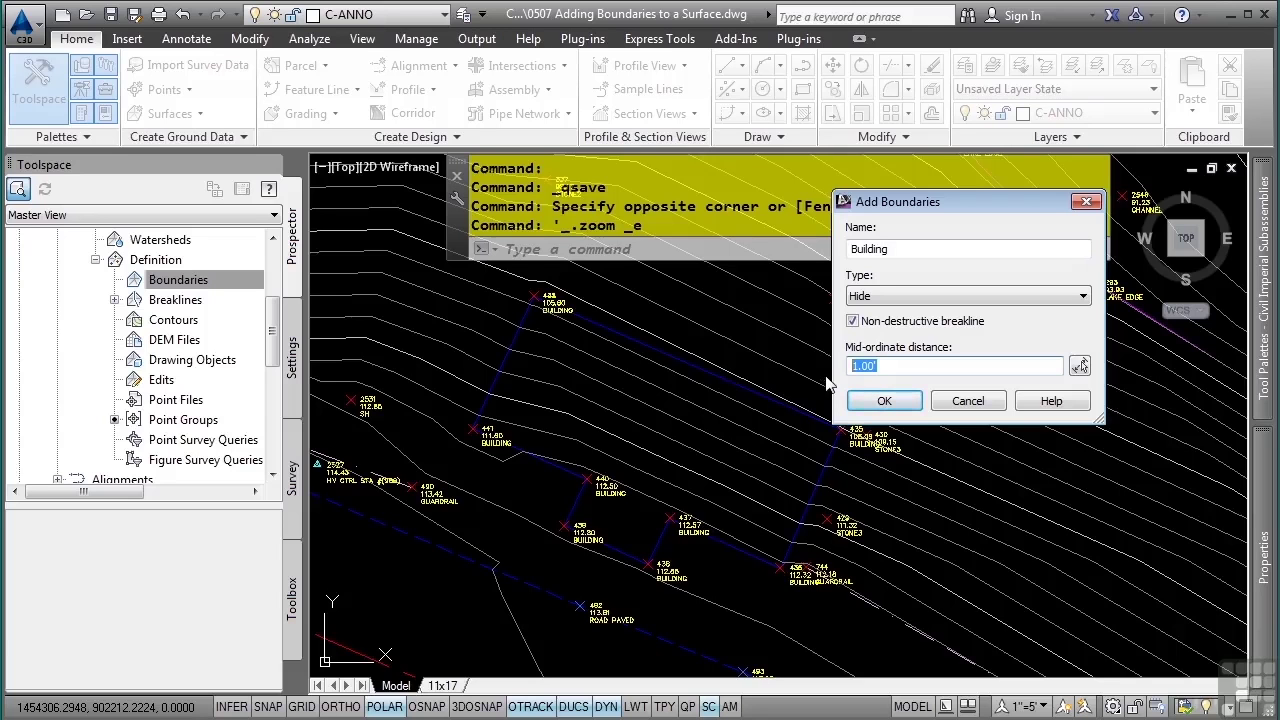
Confirm the Building boundary settings and pick the building polyline as its outline.
{"action": "left_click", "coordinate": [884, 400]}
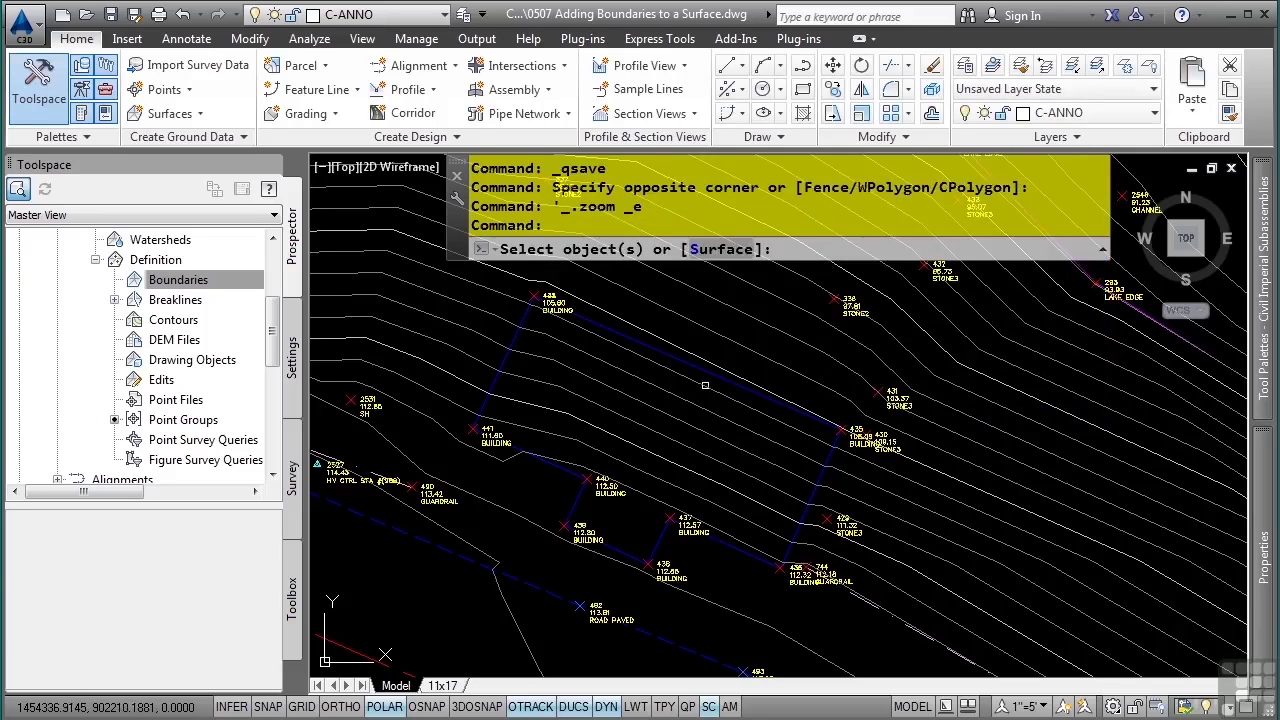
{"action": "left_click", "coordinate": [690, 368]}
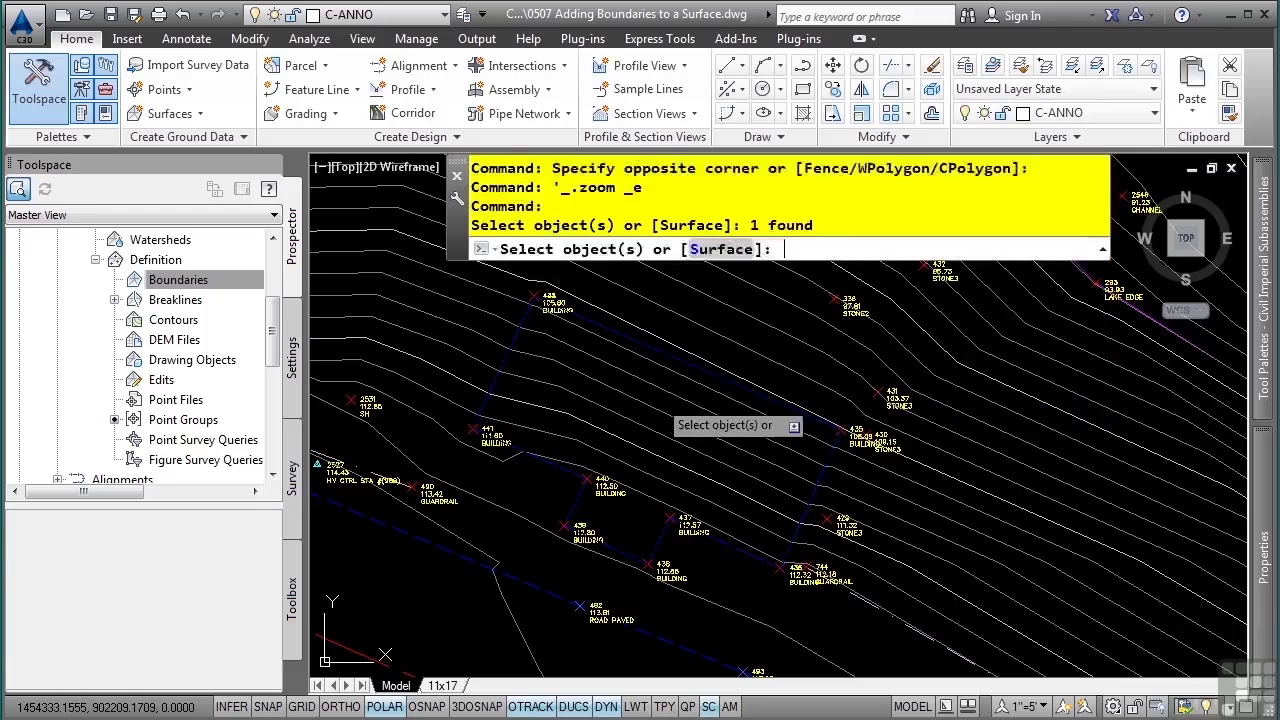
{"action": "key", "text": "Return"}
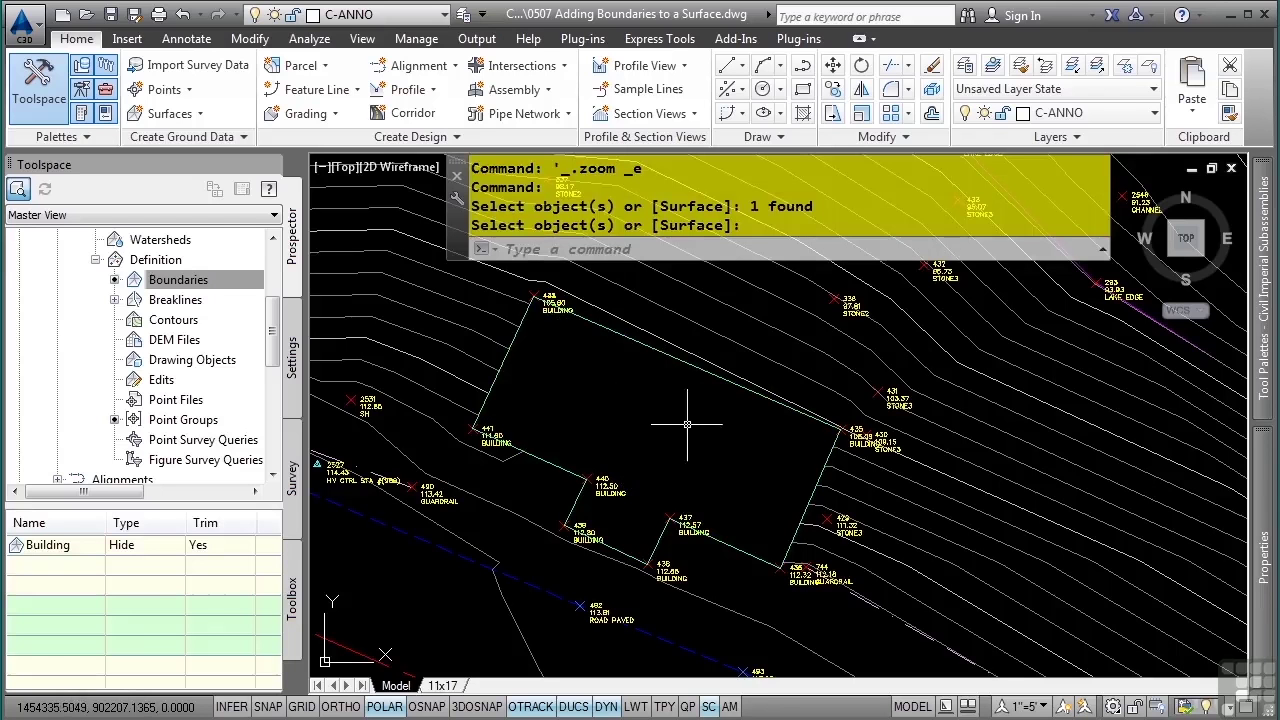
Zoom and pan across the EG surface to review its full extent, clearing the selection.
{"action": "scroll", "coordinate": [737, 443], "scroll_direction": "down", "scroll_amount": 5}
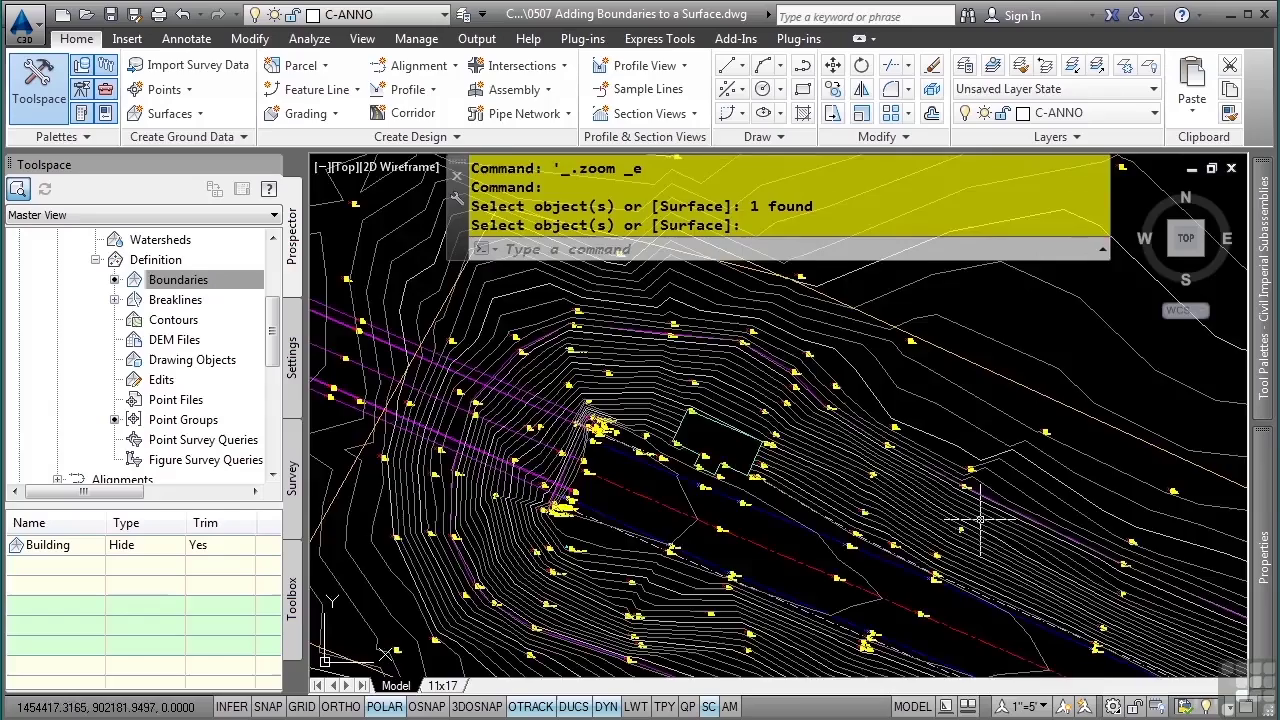
{"action": "scroll", "coordinate": [1000, 535], "scroll_direction": "down", "scroll_amount": 2}
{"action": "scroll", "coordinate": [659, 437], "scroll_direction": "up", "scroll_amount": 1}
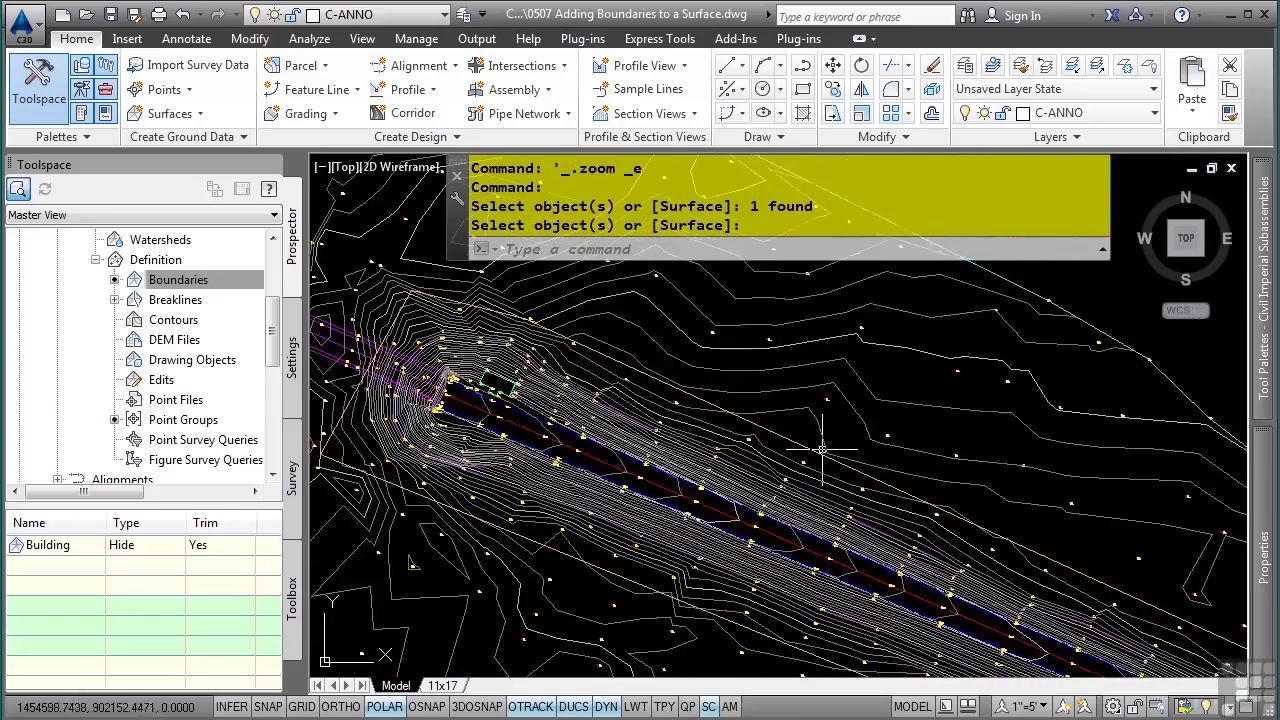
{"action": "scroll", "coordinate": [1030, 570], "scroll_direction": "down", "scroll_amount": 1}
{"action": "scroll", "coordinate": [745, 480], "scroll_direction": "up", "scroll_amount": 2}
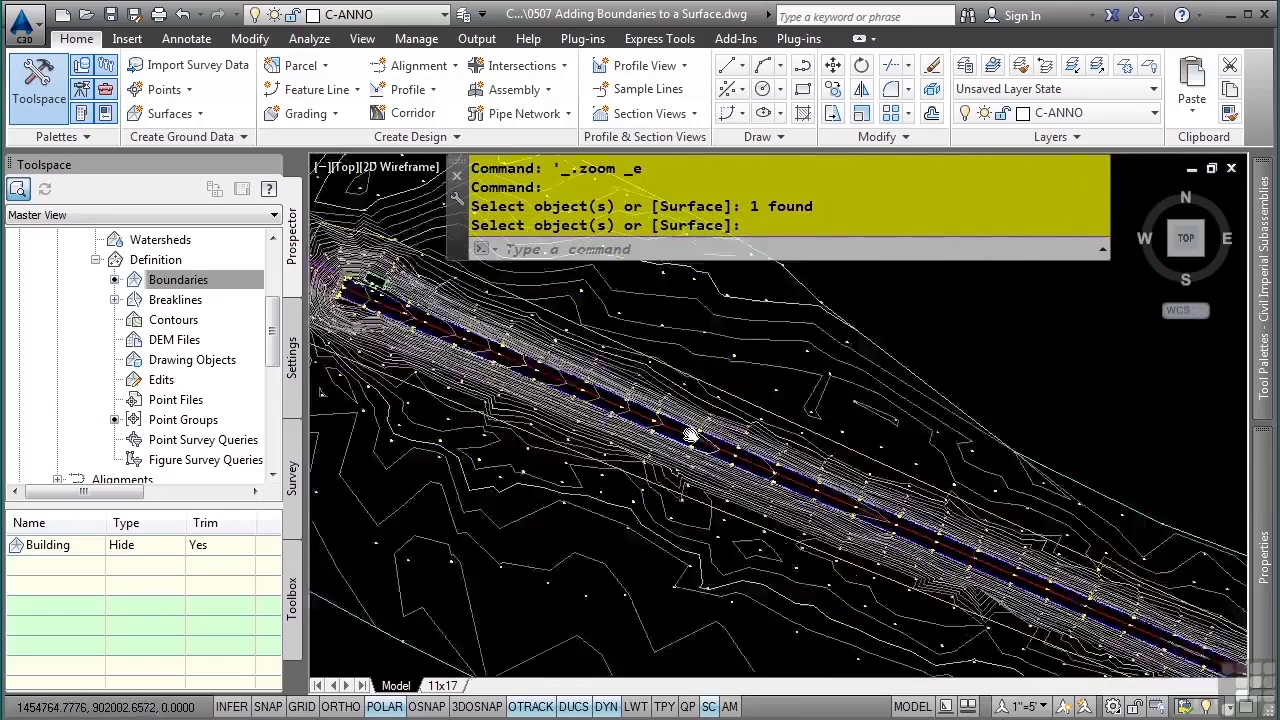
{"action": "key", "text": "Return"}
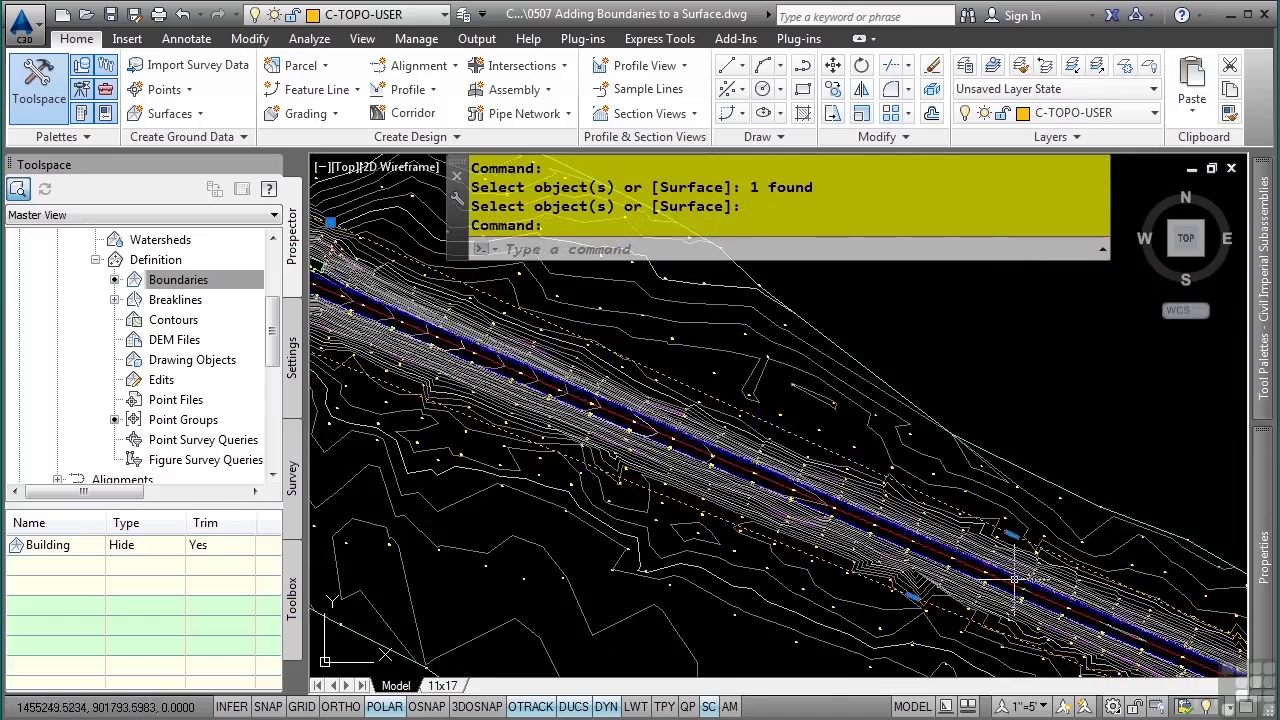
{"action": "scroll", "coordinate": [818, 510], "scroll_direction": "down", "scroll_amount": 1}
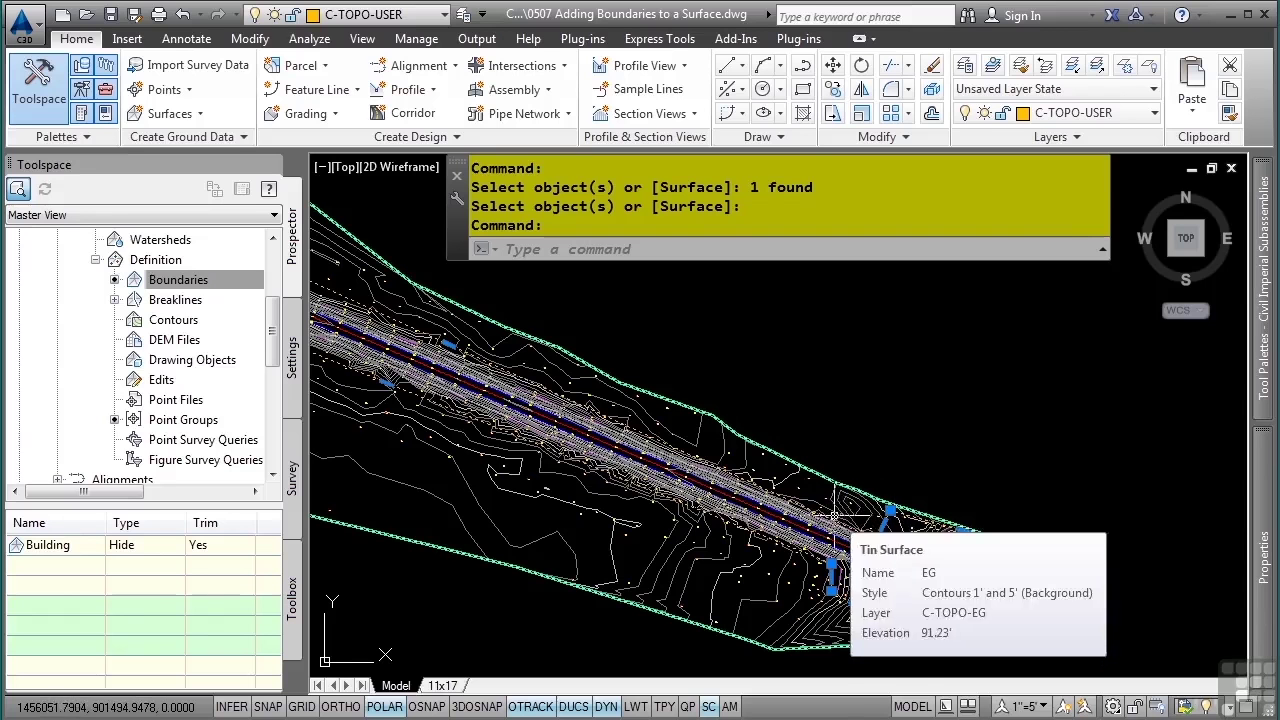
{"action": "key", "text": "Escape"}
{"action": "key", "text": "Escape"}
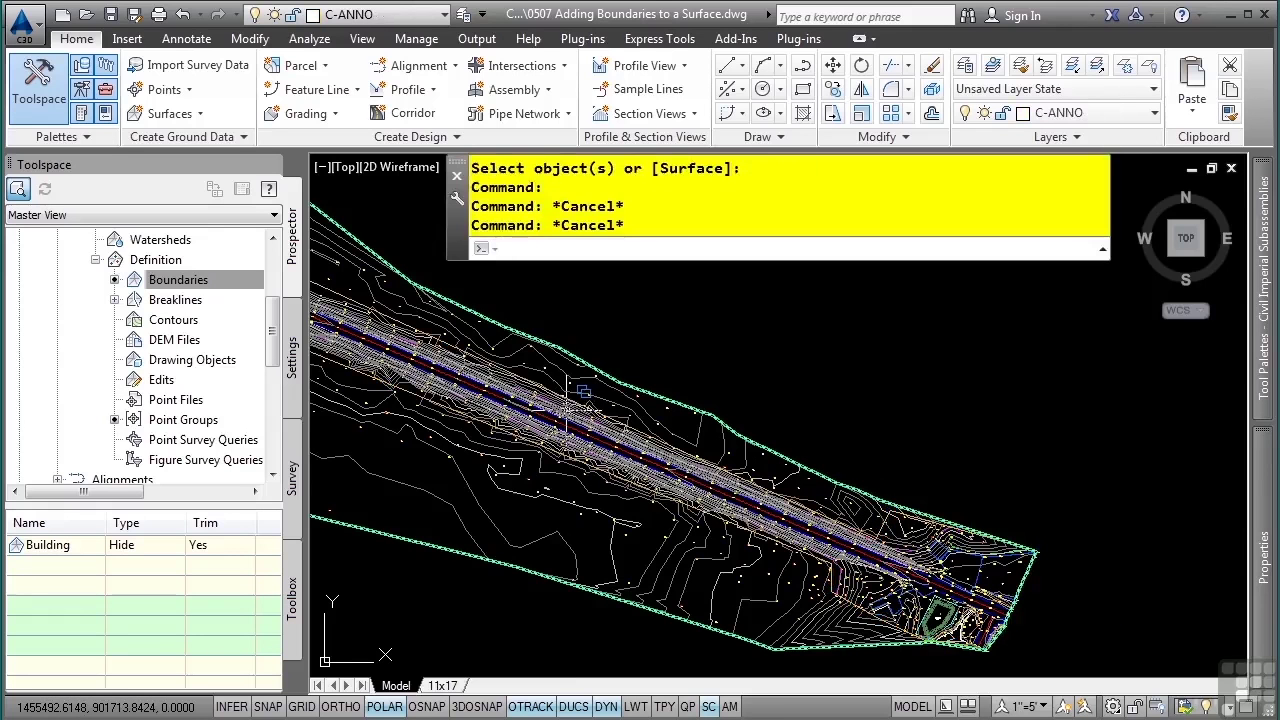
{"action": "middle_click_drag", "start_coordinate": [723, 483], "coordinate": [878, 483]}
{"action": "scroll", "coordinate": [980, 480], "scroll_direction": "down", "scroll_amount": 2}
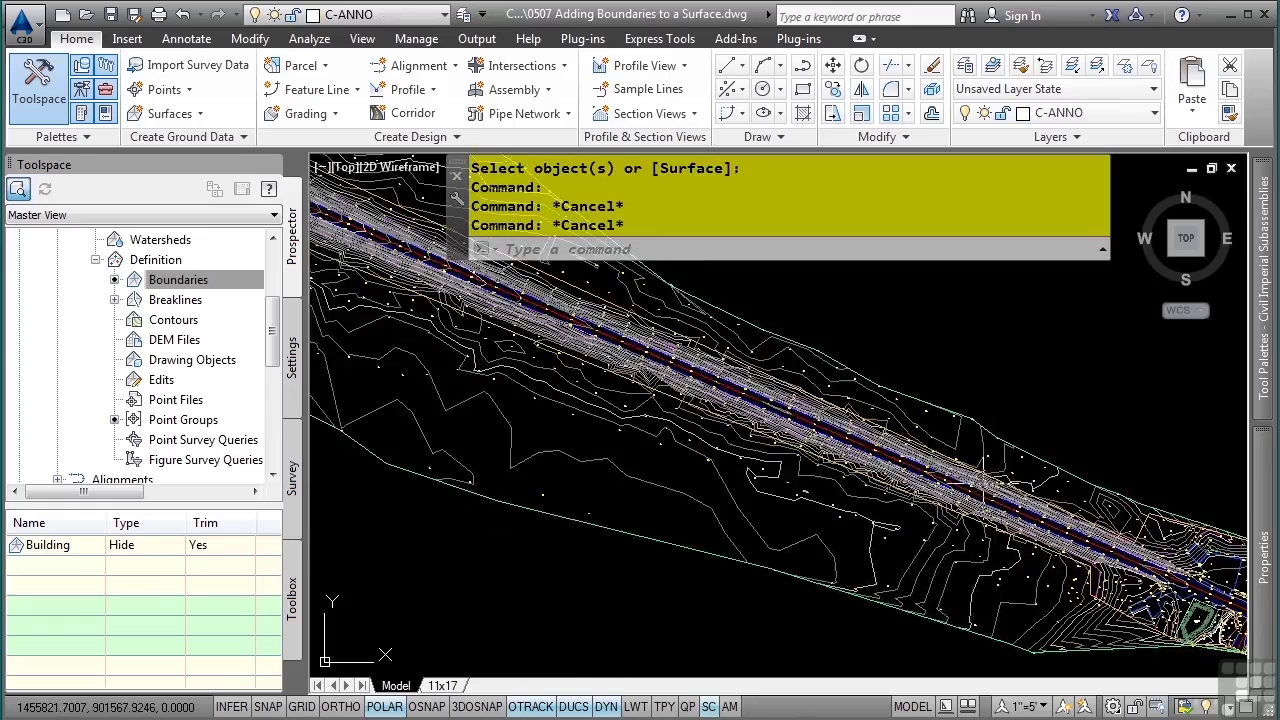
Add an Outer boundary named 'Exterior Boundary' with breakline off and mid-ordinate distance .5.
{"action": "right_click", "coordinate": [197, 290]}
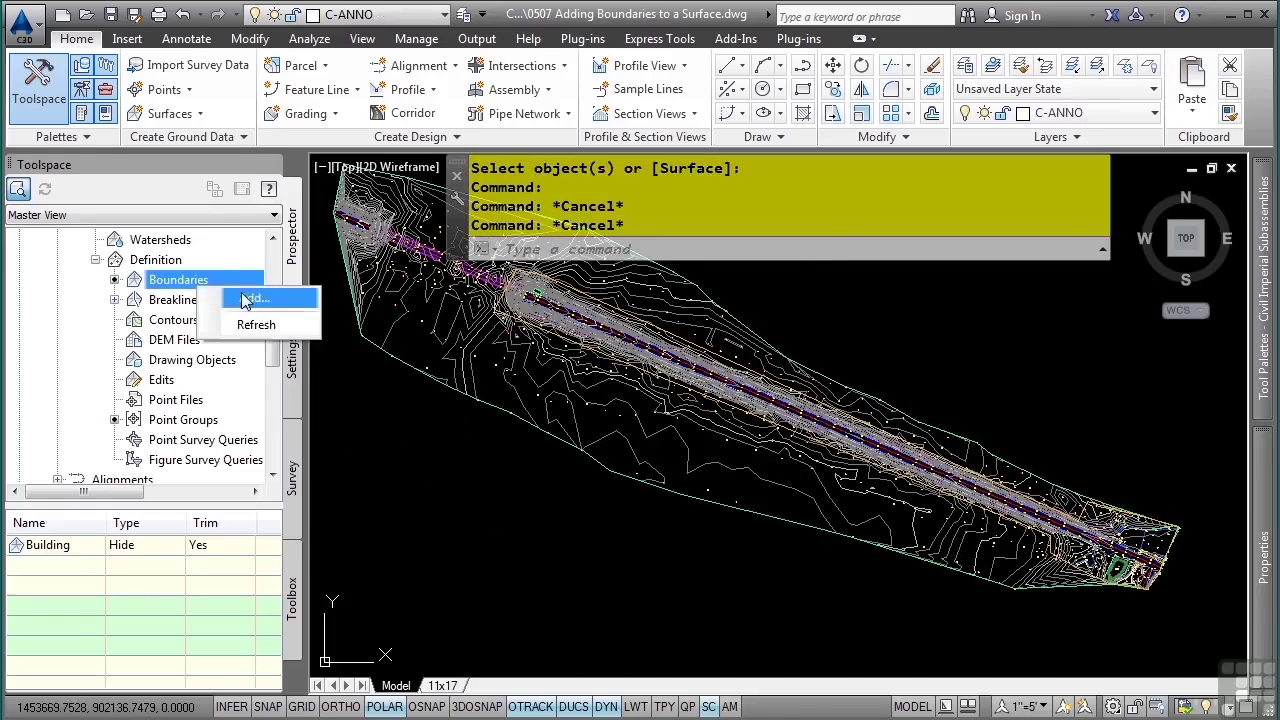
{"action": "left_click", "coordinate": [245, 297]}
{"action": "type", "text": "Exter"}
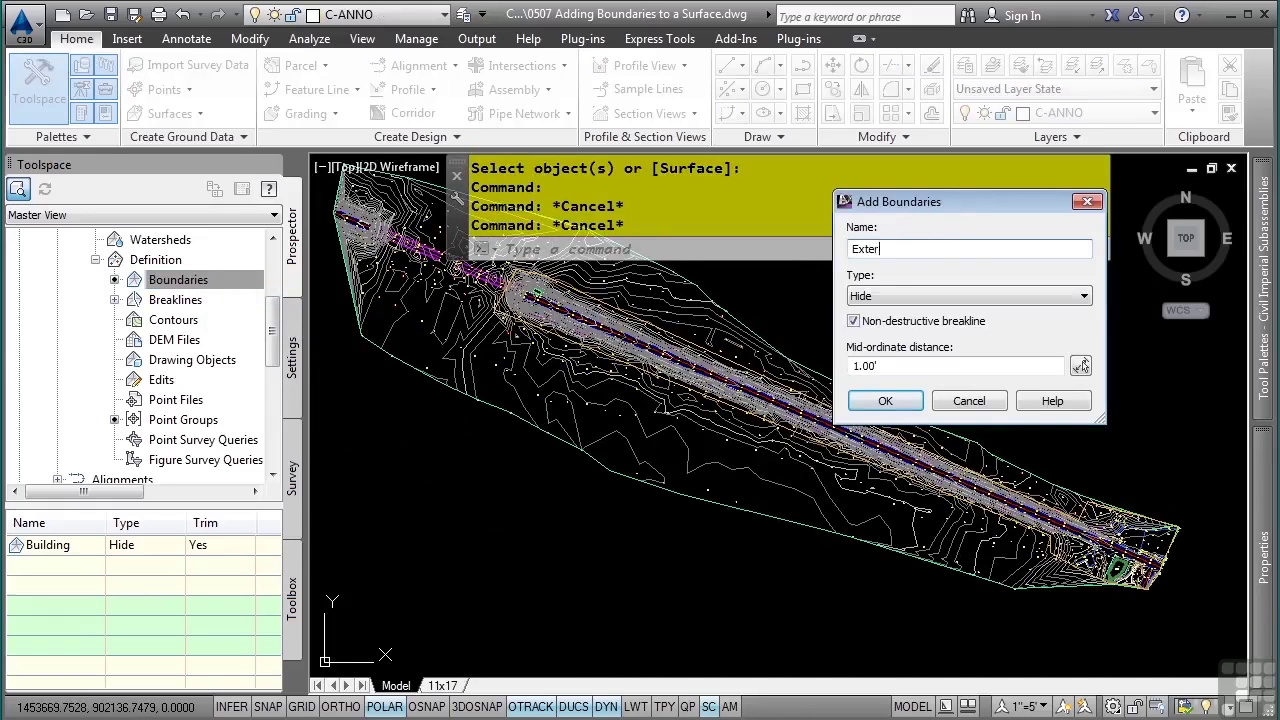
{"action": "type", "text": "ior Boundary"}
{"action": "left_click", "coordinate": [1020, 296]}
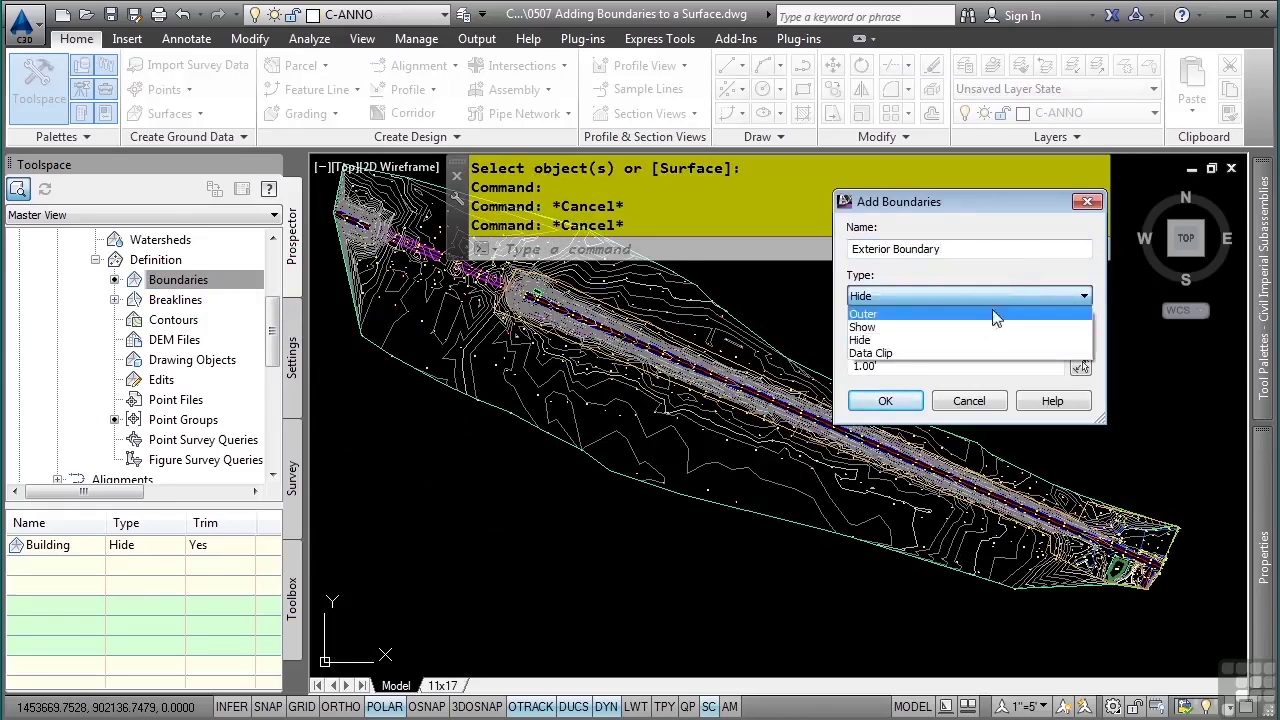
{"action": "left_click", "coordinate": [938, 315]}
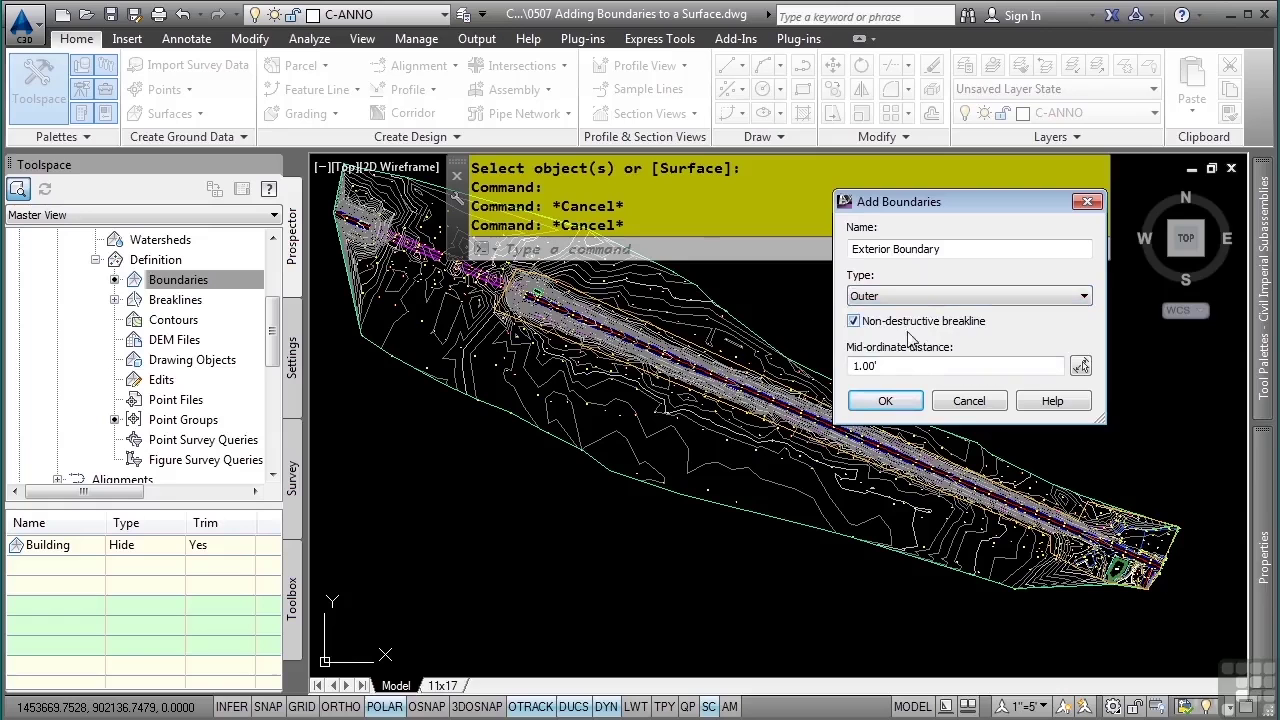
{"action": "left_click", "coordinate": [854, 321]}
{"action": "left_click_drag", "start_coordinate": [904, 367], "coordinate": [836, 374]}
{"action": "type", "text": ".5"}
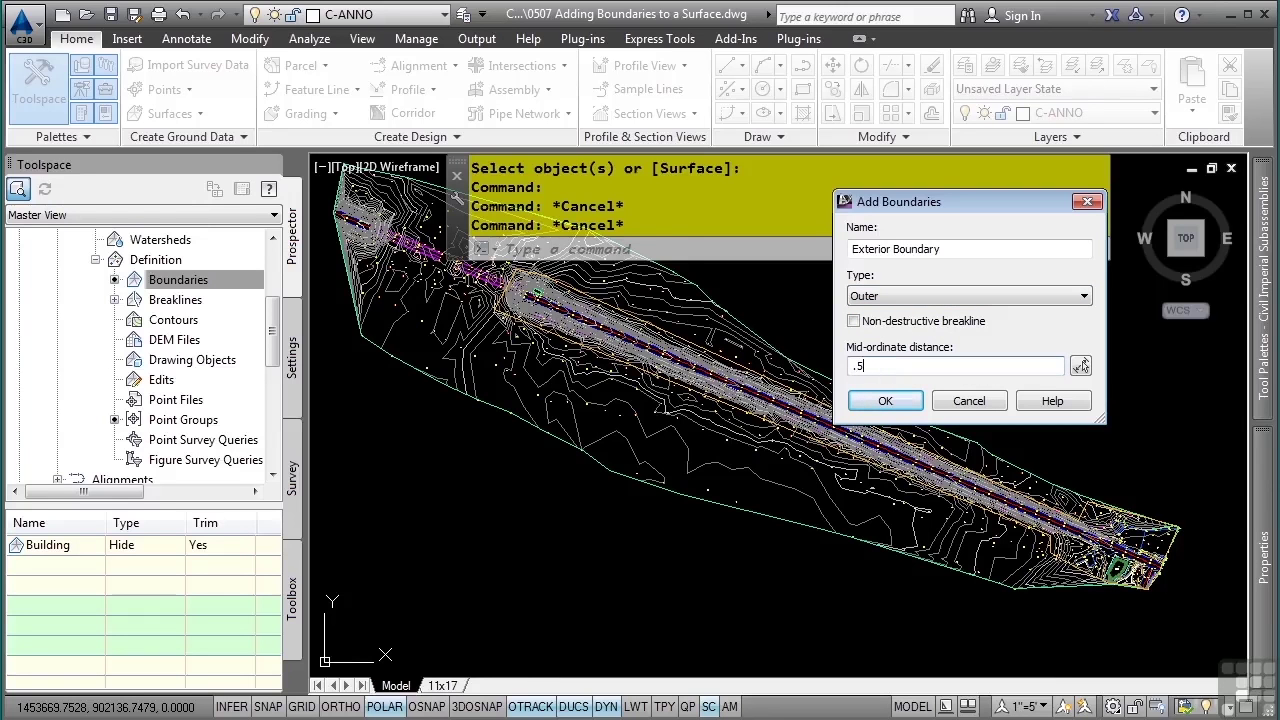
{"action": "left_click", "coordinate": [884, 401]}
Pick the exterior polyline as the Outer boundary and zoom to extents to check the clipped surface.
{"action": "scroll", "coordinate": [631, 472], "scroll_direction": "up", "scroll_amount": 3}
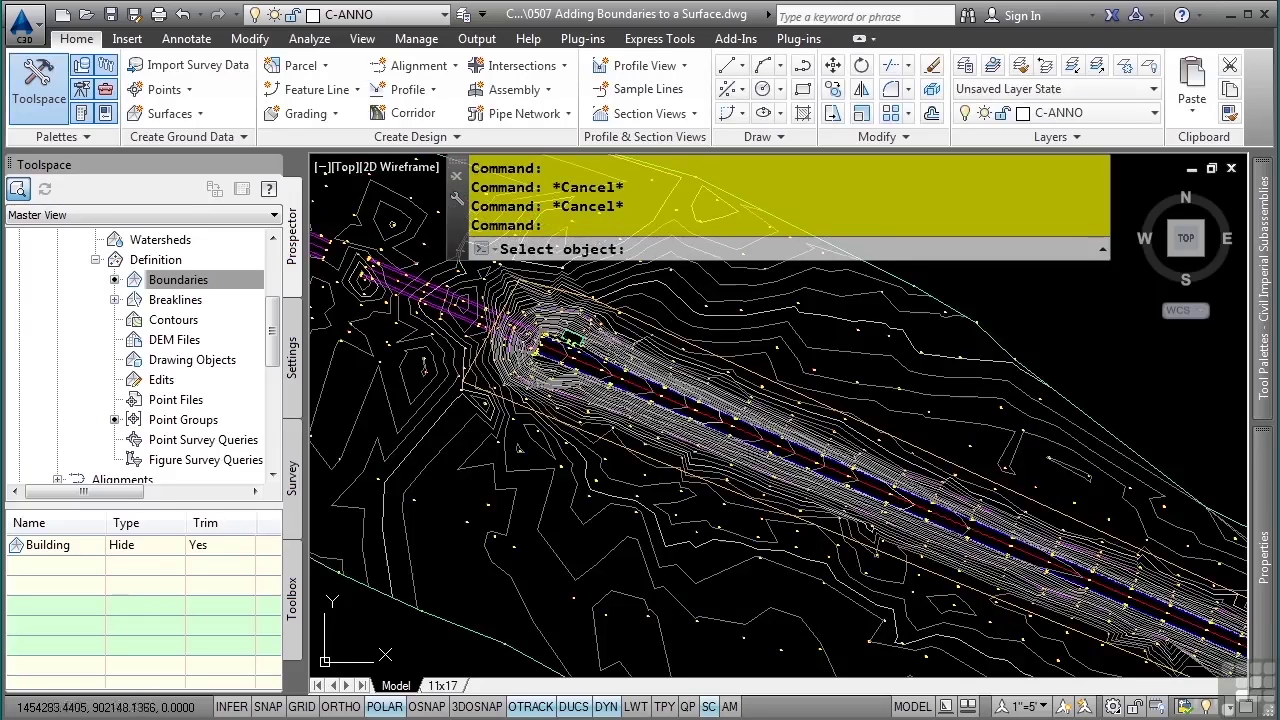
{"action": "left_click", "coordinate": [611, 442]}
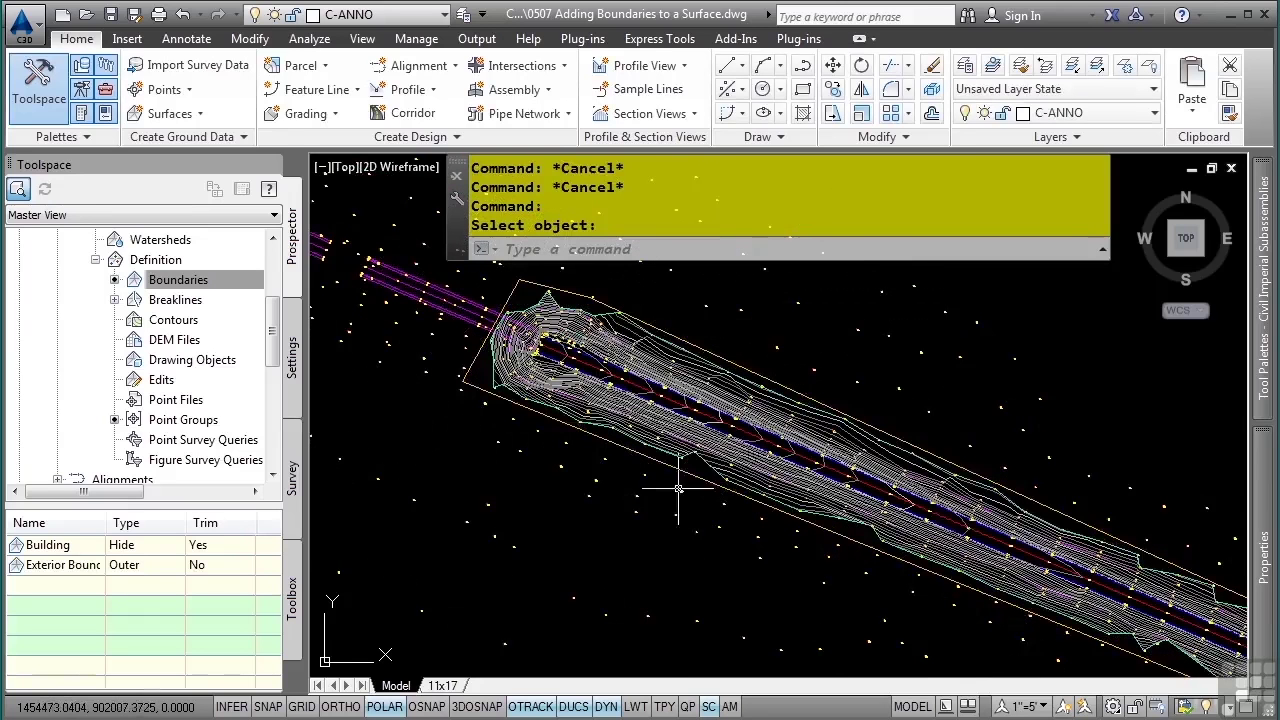
{"action": "scroll", "coordinate": [481, 366], "scroll_direction": "up", "scroll_amount": 2}
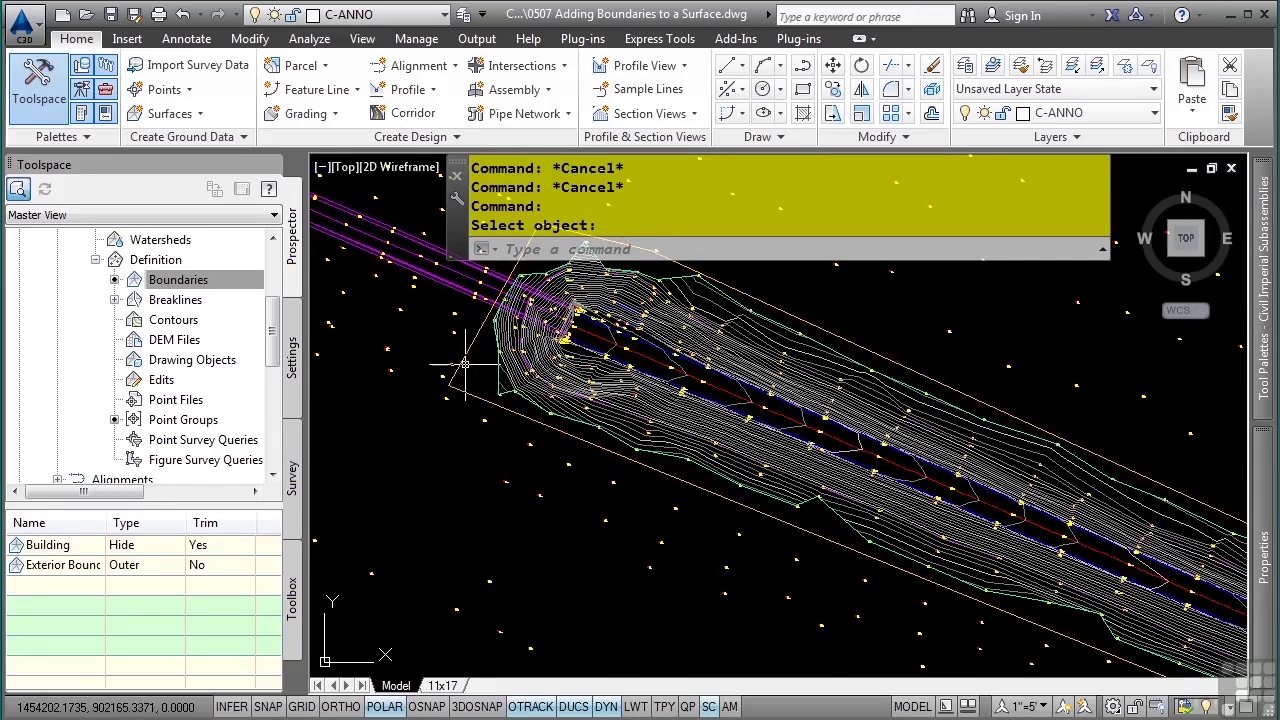
{"action": "mouse_move", "coordinate": [1010, 595]}
{"action": "middle_mouse_down"}
{"action": "mouse_move", "coordinate": [632, 388]}
{"action": "mouse_move", "coordinate": [863, 500]}
{"action": "middle_mouse_up"}
{"action": "scroll", "coordinate": [863, 500], "scroll_direction": "down", "scroll_amount": 4}
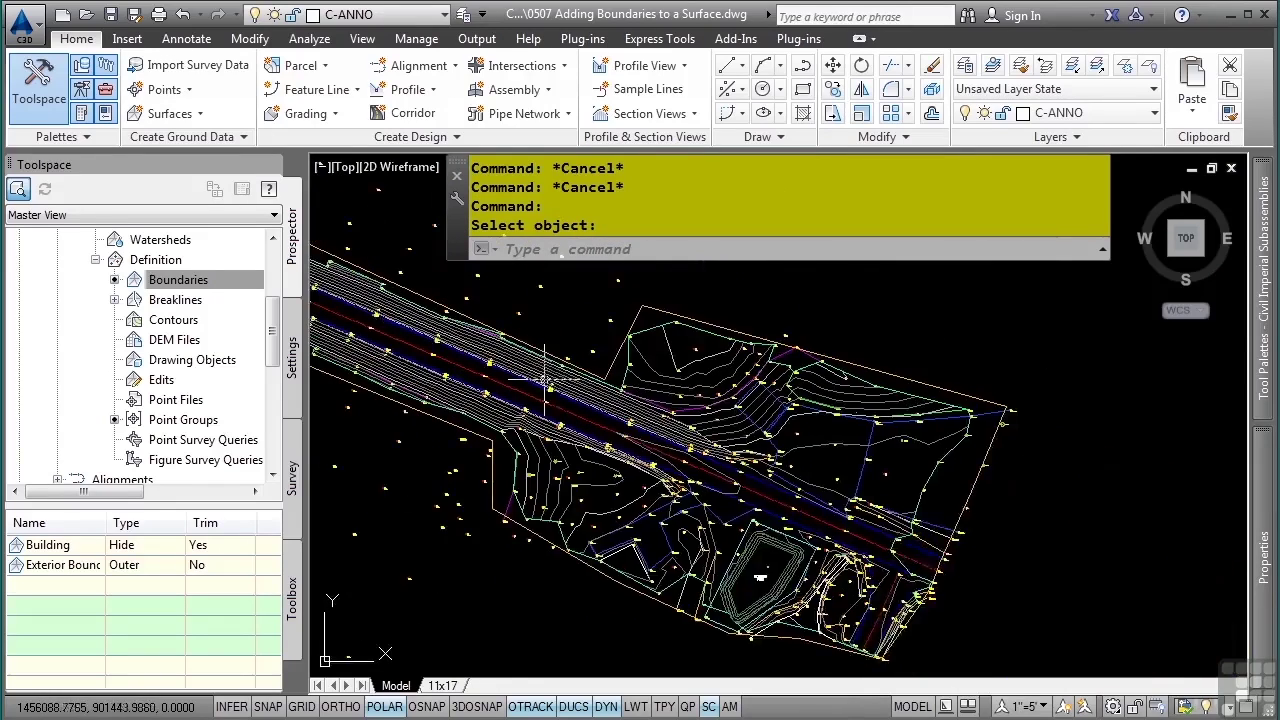
{"action": "scroll", "coordinate": [768, 483], "scroll_direction": "up", "scroll_amount": 1}
{"action": "scroll", "coordinate": [768, 483], "scroll_direction": "up", "scroll_amount": 1}
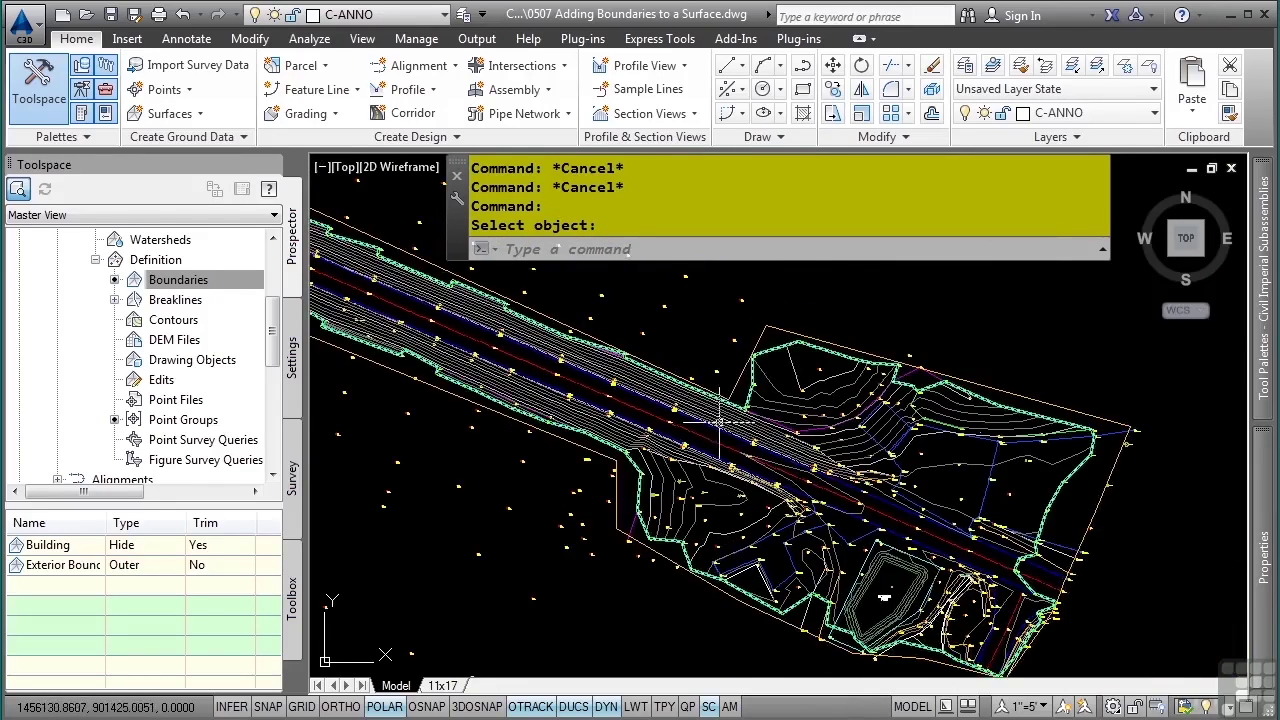
{"action": "middle_click", "coordinate": [768, 483]}
{"action": "middle_click", "coordinate": [768, 483]}
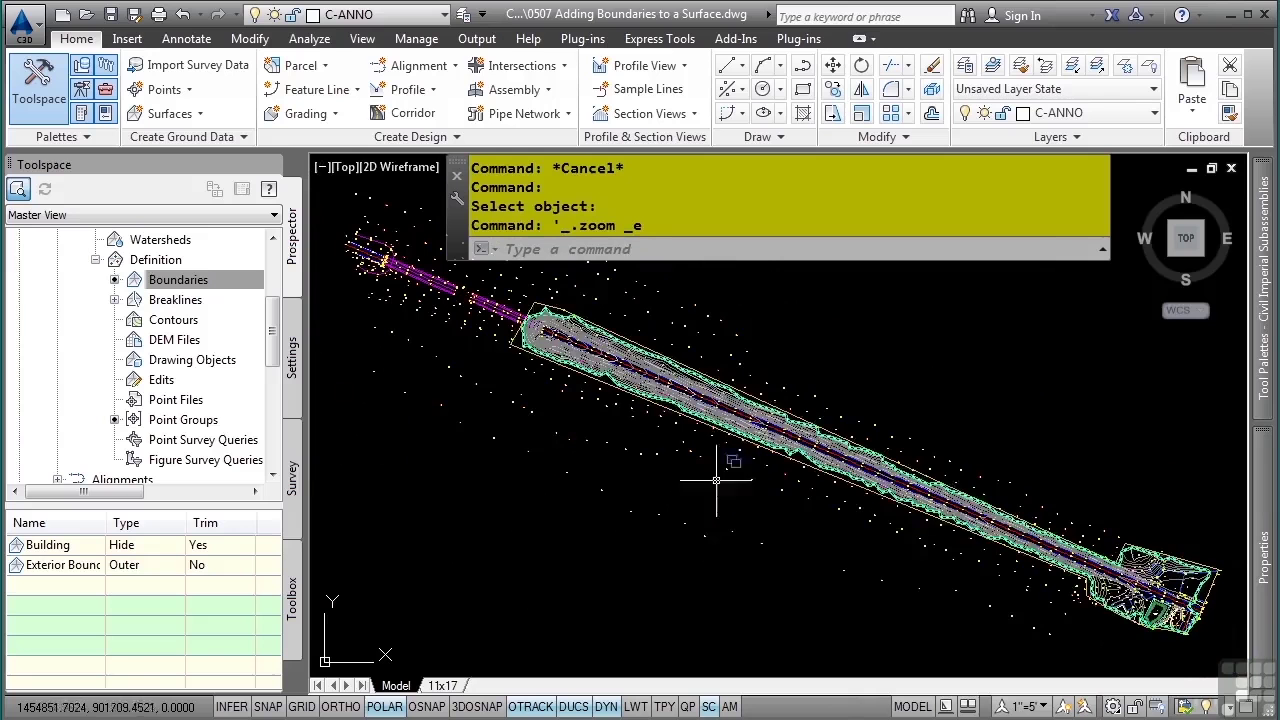